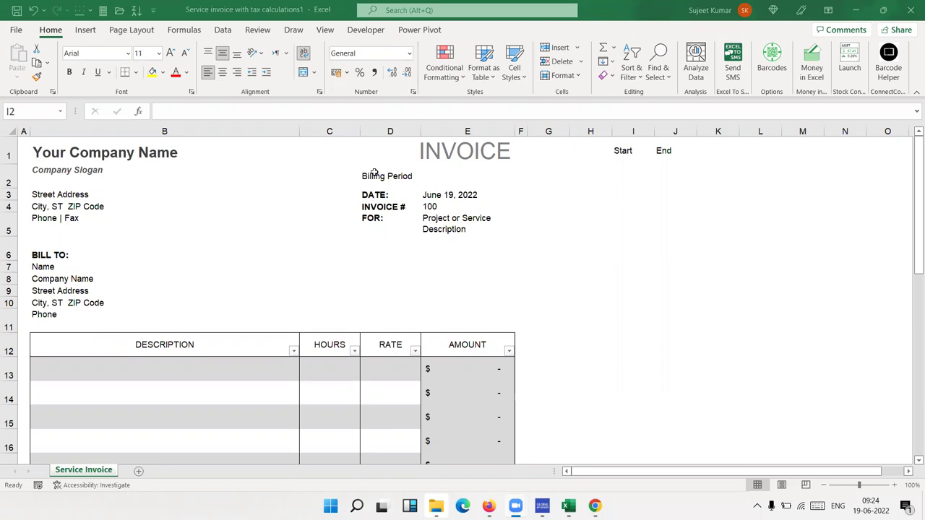
Enter 1/1 as the start date in the cell under the Start heading.
click(439, 178)
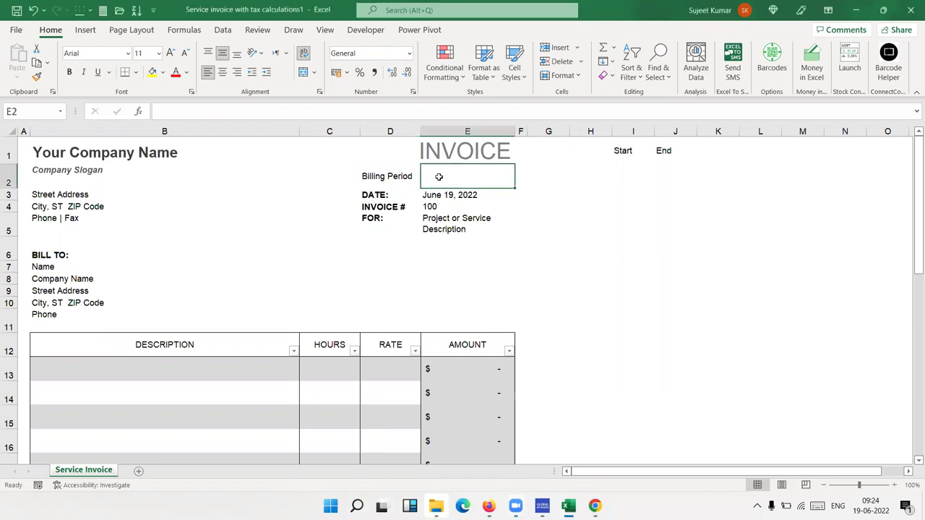
click(605, 170)
click(615, 160)
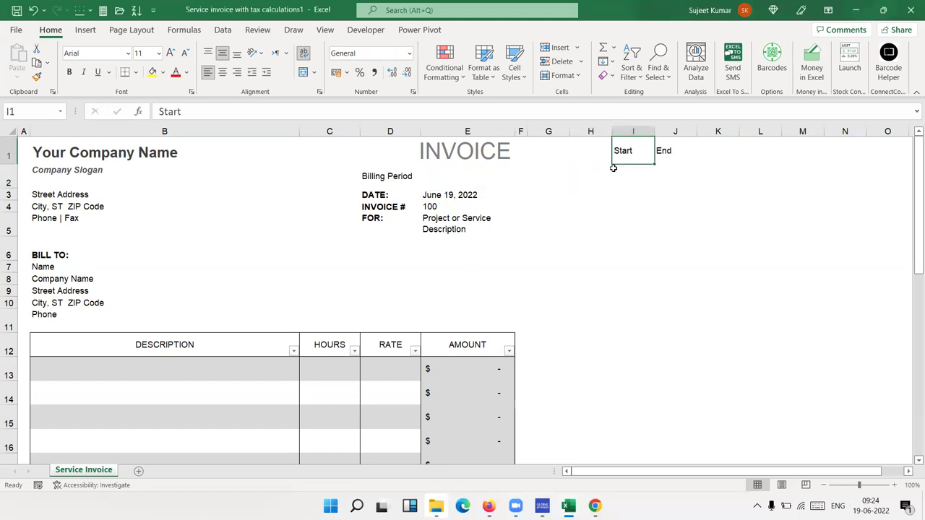
click(617, 169)
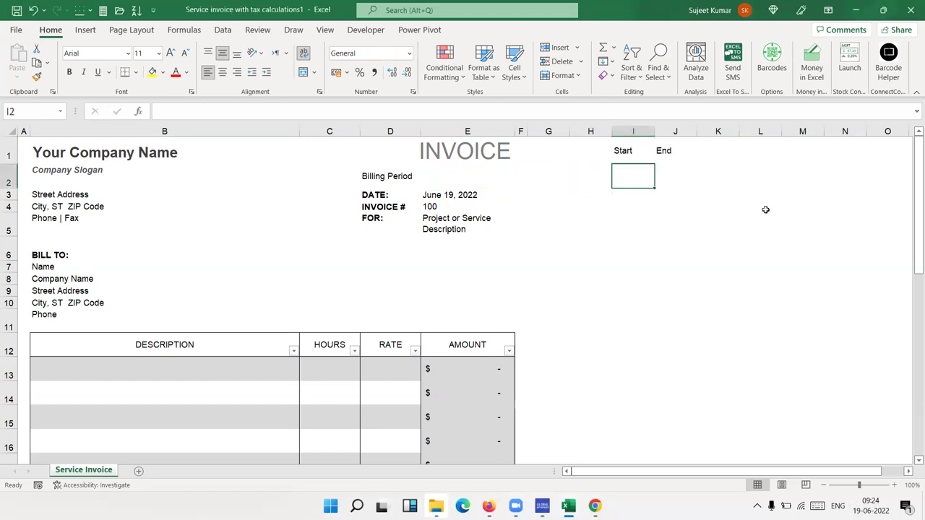
text(1/1)
key(Tab)
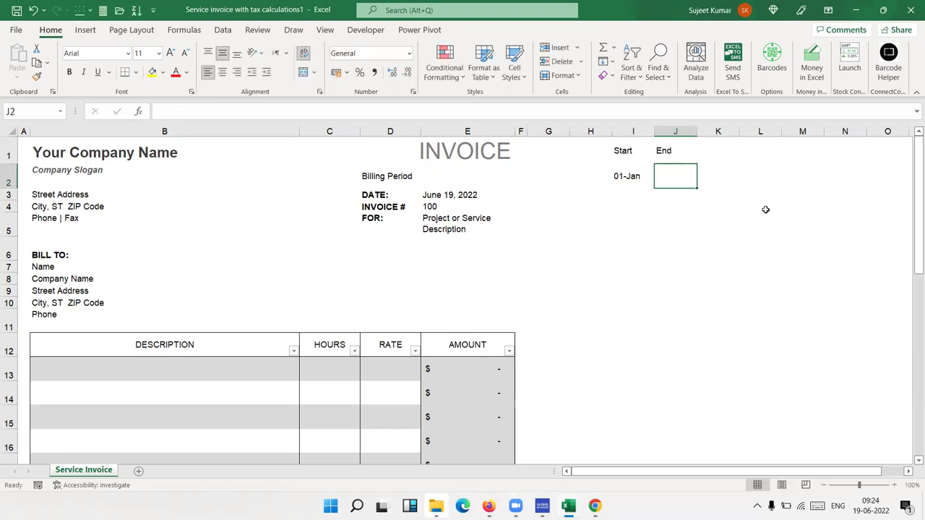
Enter 31/1 as the end date under End, correcting a mistyped 1/31.
text(1/31)
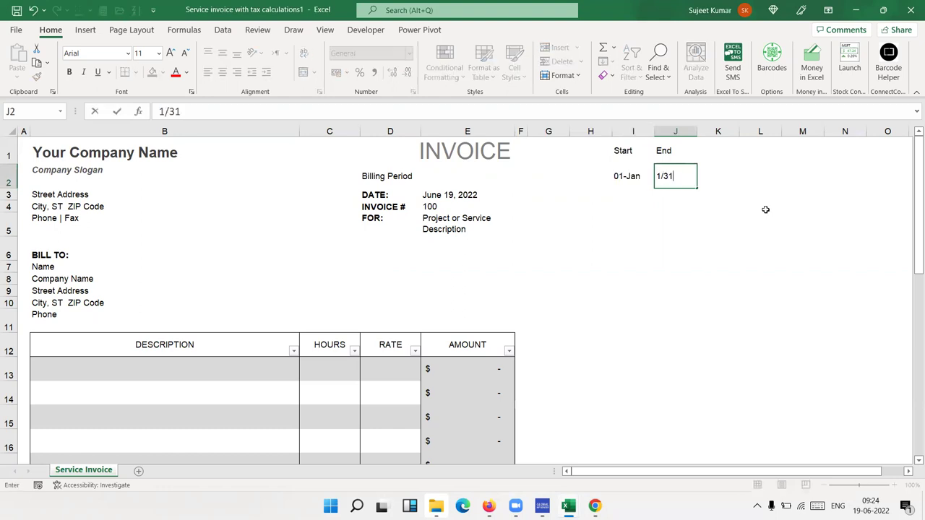
key(BackSpace)
key(BackSpace)
key(BackSpace)
key(BackSpace)
text(31/1)
key(Return)
key(Up)
key(Left)
key(Left)
key(Left)
key(Left)
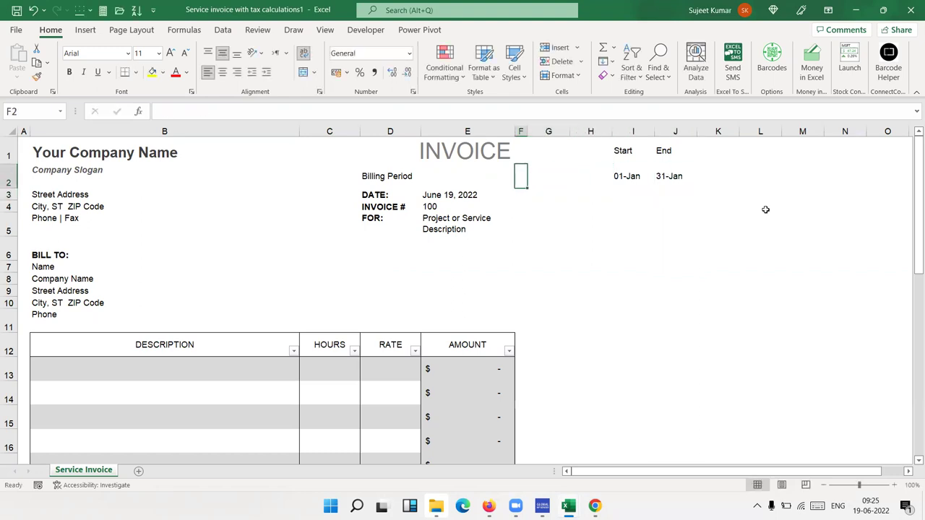
key(Left)
Enter =I2&" To "&J2 in Billing Period, displaying 44562 To 44592.
text(=)
key(Right)
key(Right)
key(Right)
key(Right)
text(&"To)
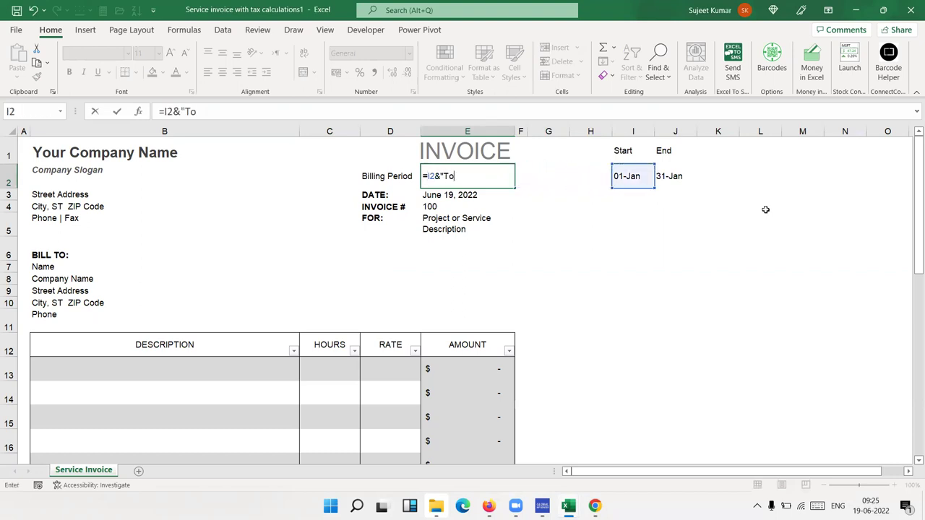
key(BackSpace)
key(BackSpace)
key(BackSpace)
text(" To "&)
key(Right)
key(Right)
key(Right)
key(Right)
key(Right)
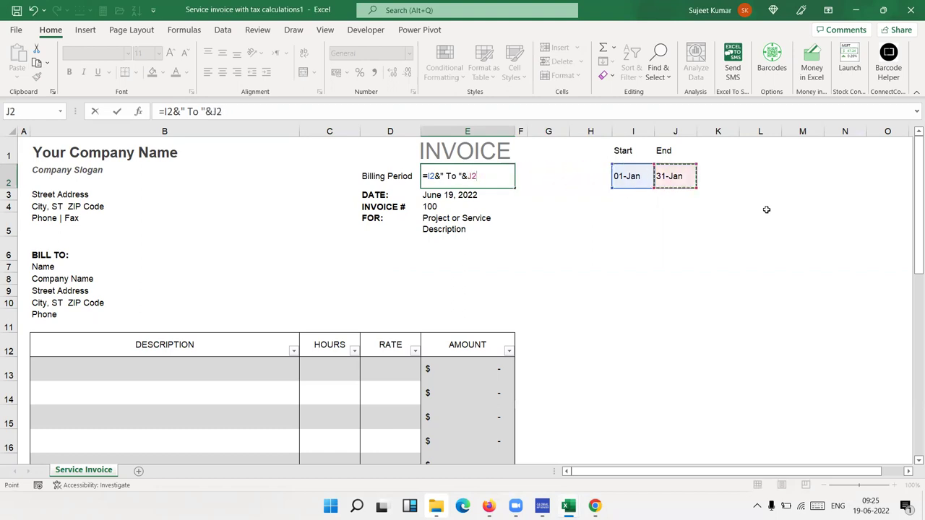
key(Return)
key(Up)
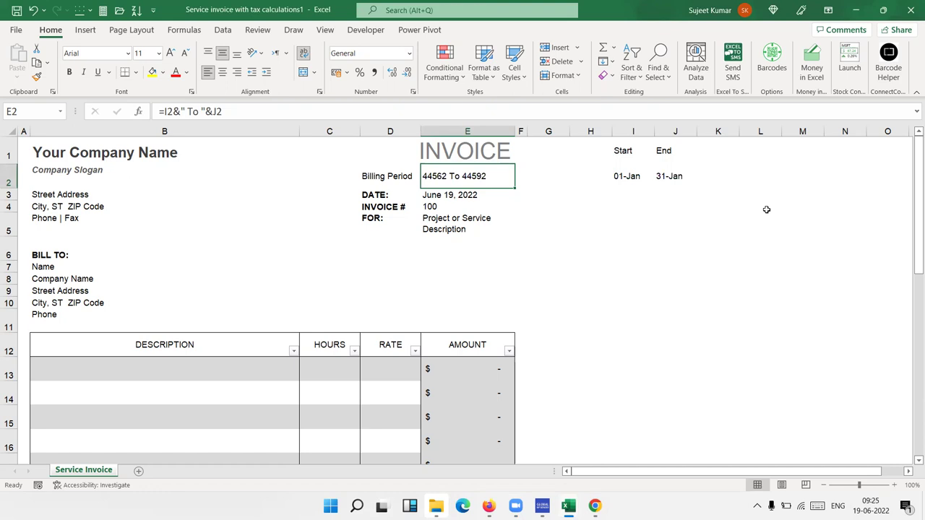
key(Right)
key(Right)
key(Right)
key(Right)
key(Down)
key(Right)
Add a Month label in I3 with the value 3 beneath it.
key(Left)
text(Month)
key(Return)
text(3)
key(Return)
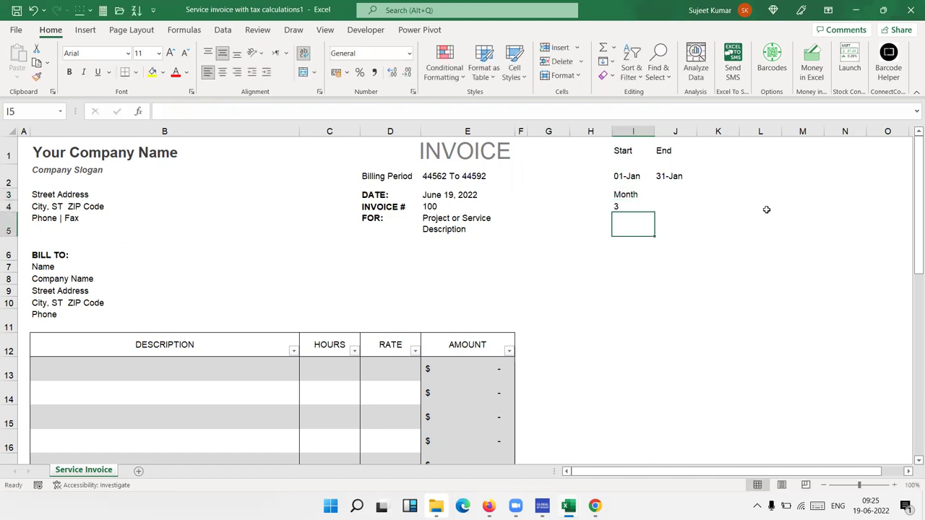
Skip a row and add a Year label with the value 5 beneath it.
key(Down)
text(Year)
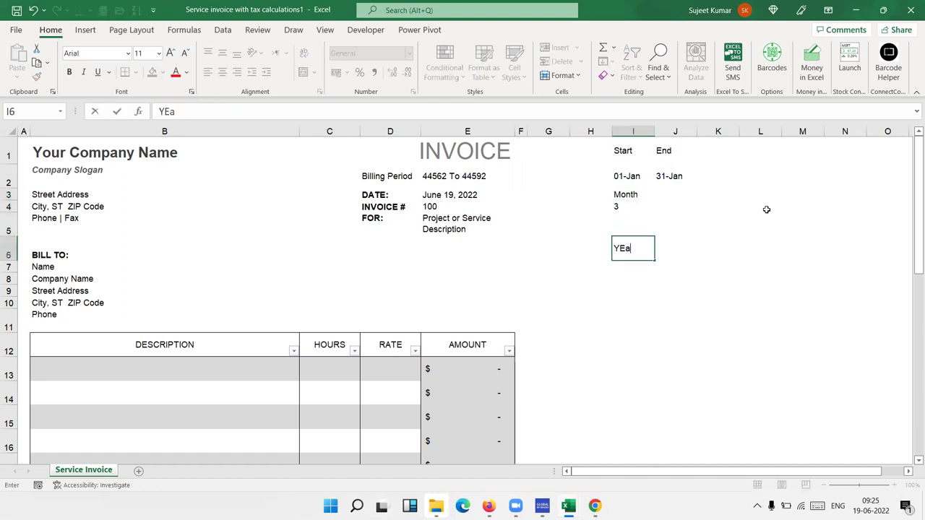
key(Return)
text(5)
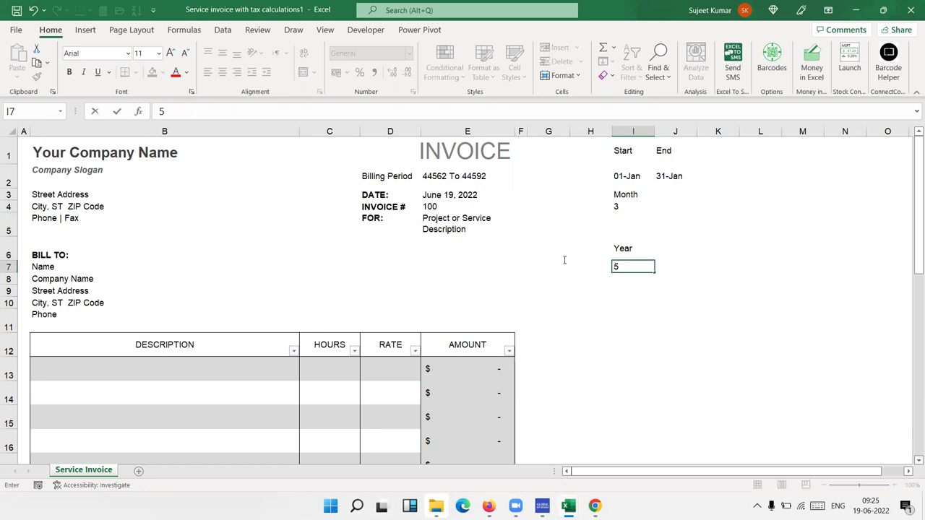
click(615, 215)
Check the month, year and billing period cells, then switch to the web browser.
click(616, 207)
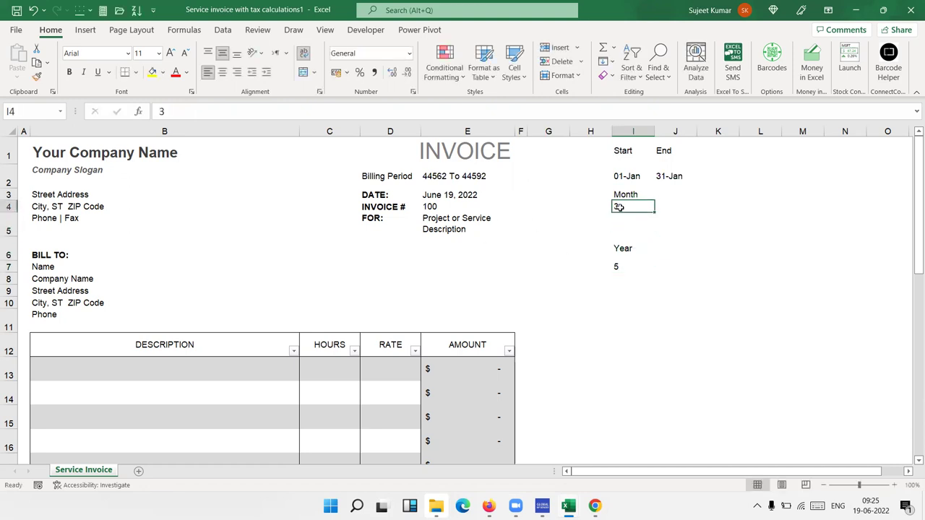
click(622, 268)
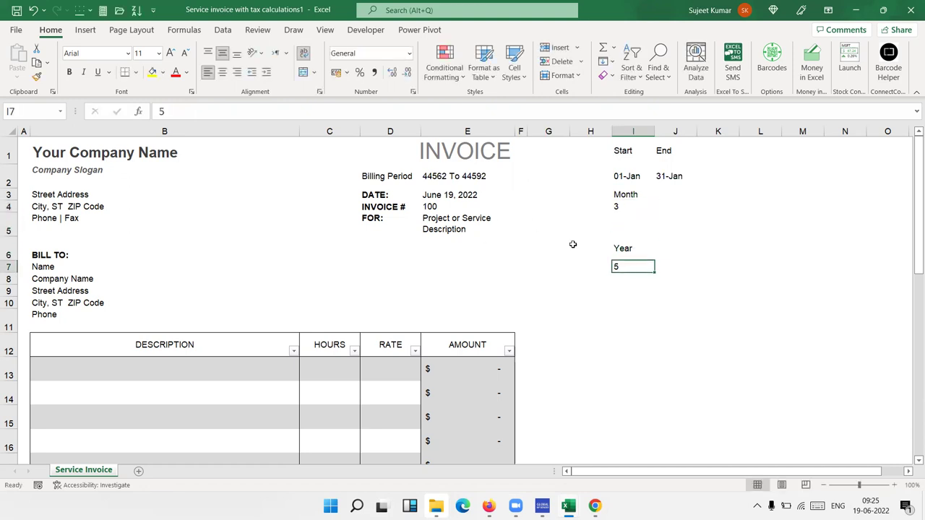
click(473, 180)
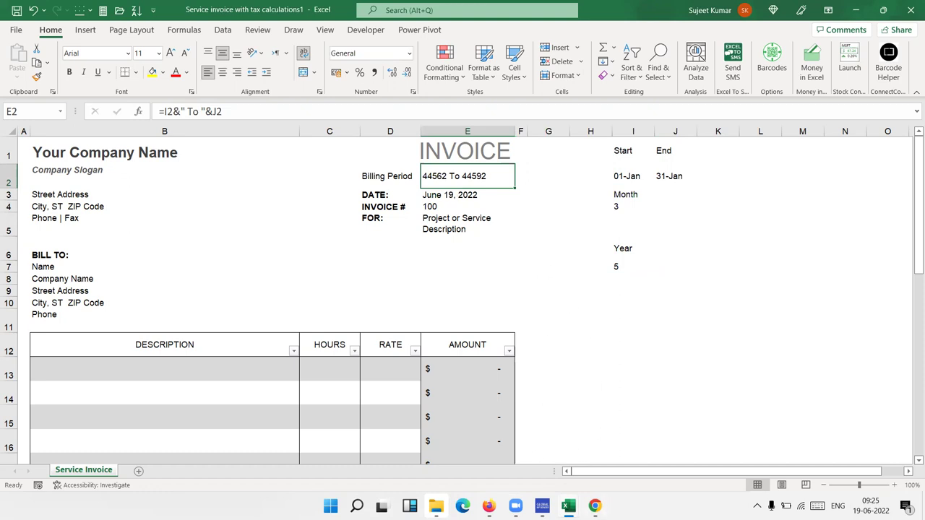
click(597, 502)
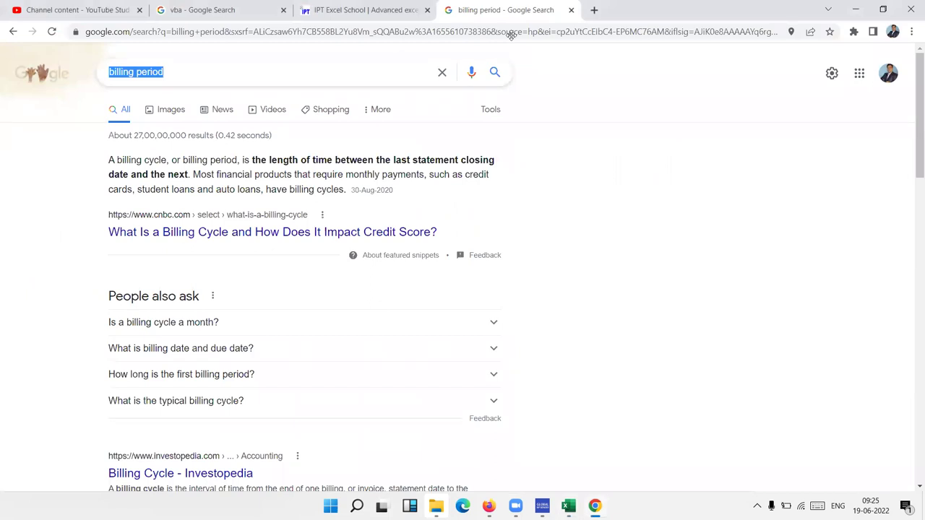
Open the EXCEL MIS TRAINING Play Store app page in a new tab.
click(592, 11)
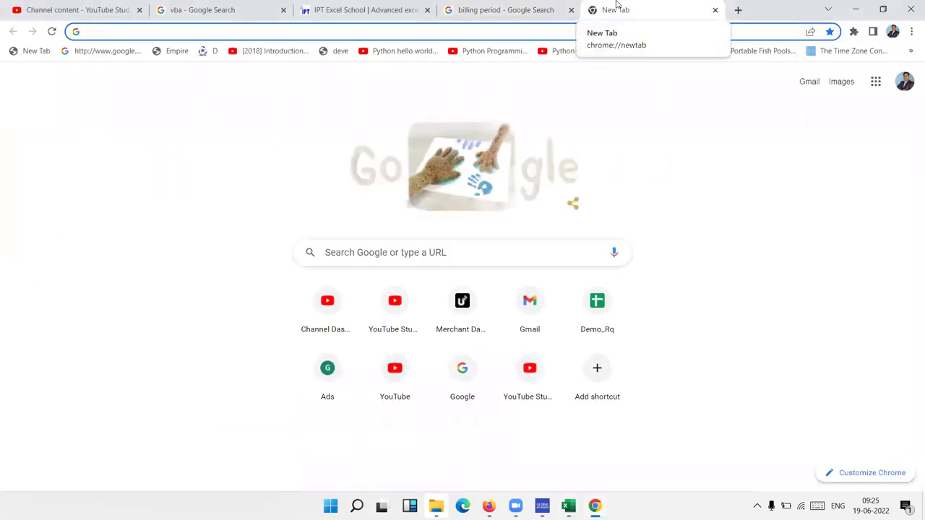
text(pl)
key(Return)
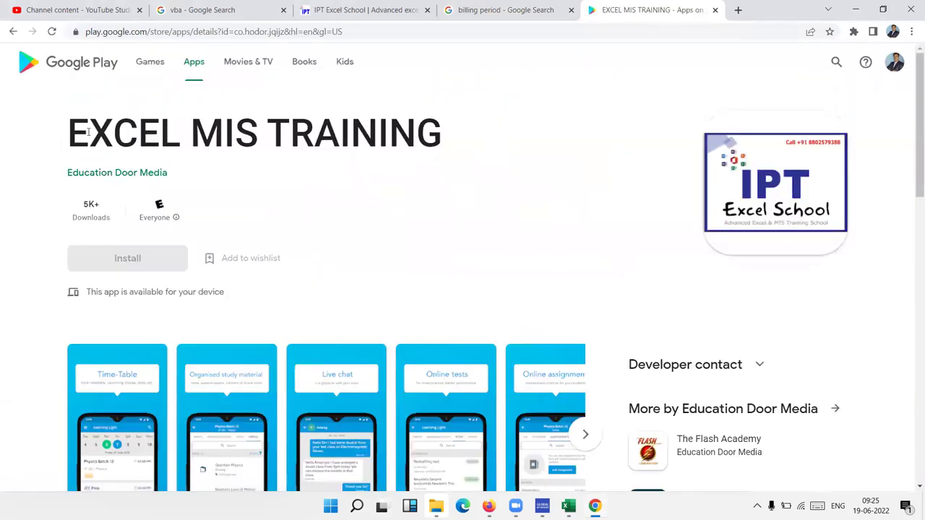
double_click(150, 131)
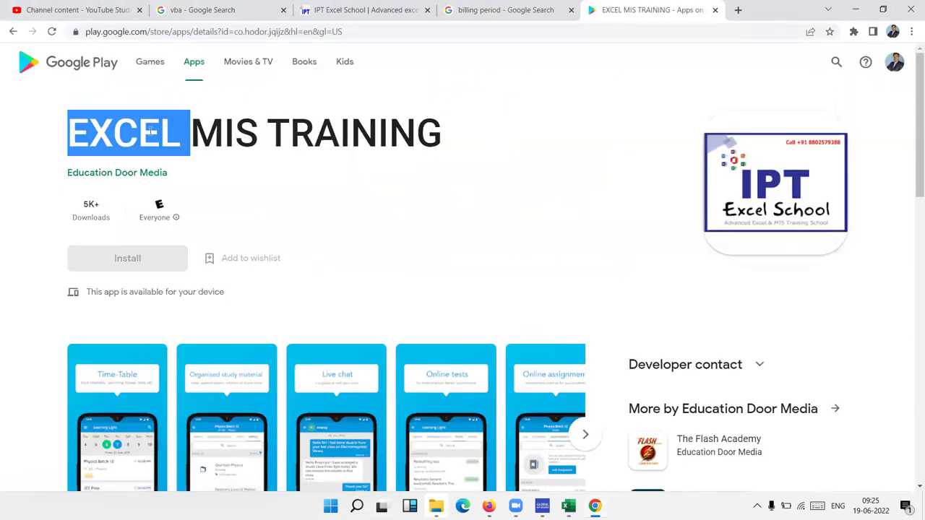
double_click(206, 130)
double_click(281, 145)
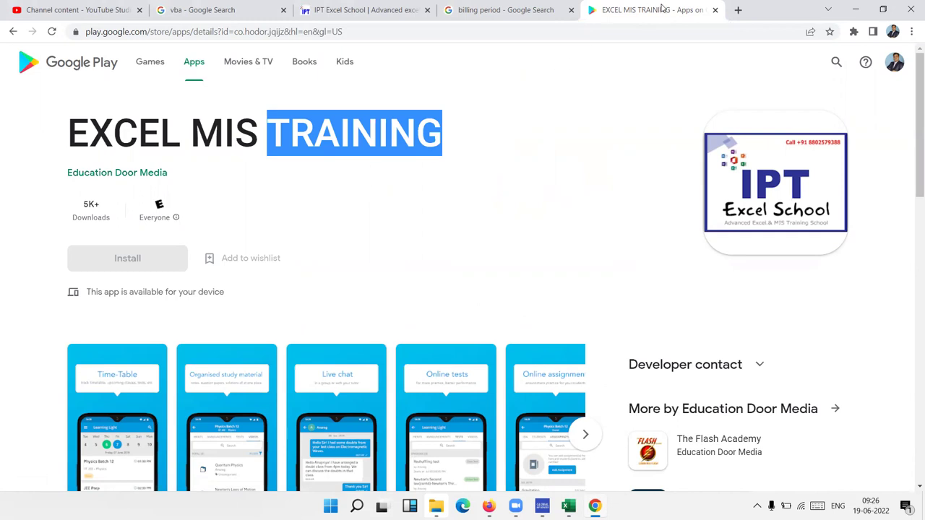
Go to the iptindia.com website.
click(610, 32)
text(iptindia.com)
key(Return)
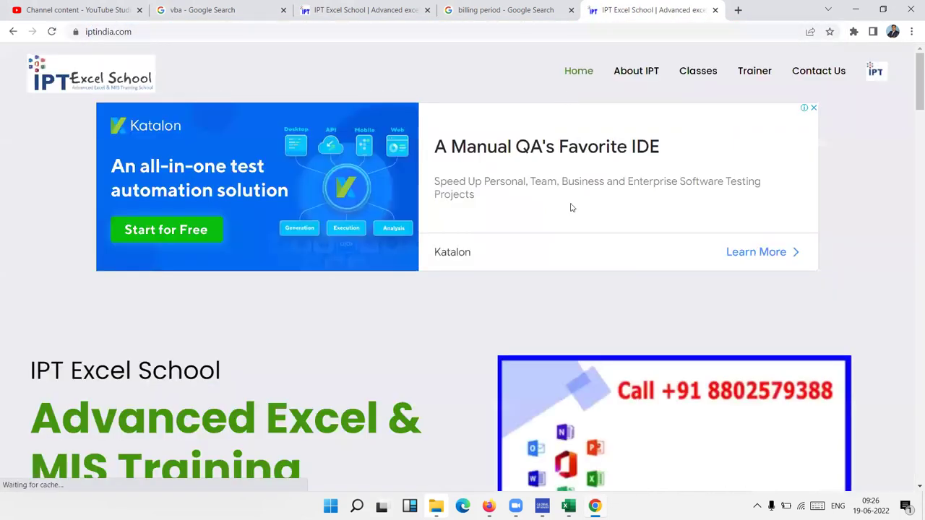
Open the Live Class course listings on iptindia.com and dismiss the ad.
scroll(570, 209, down, 3)
scroll(563, 221, down, 5)
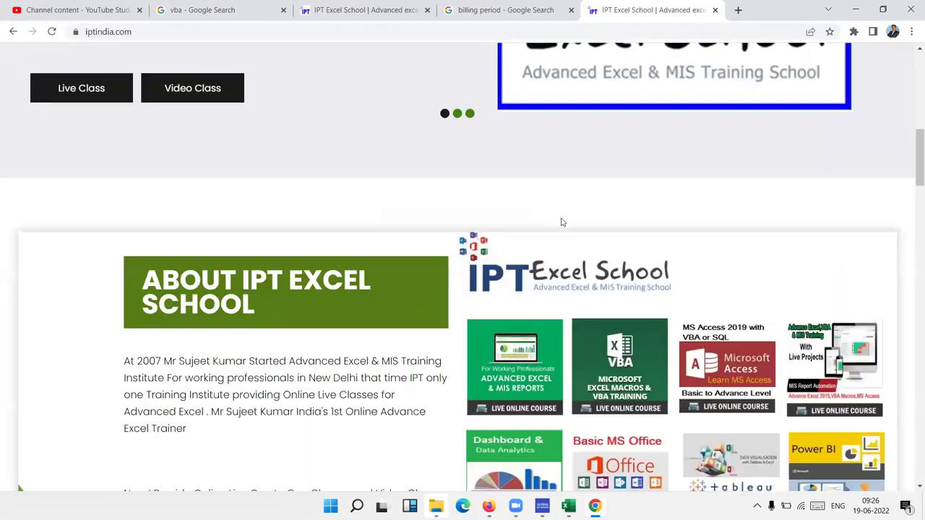
click(75, 95)
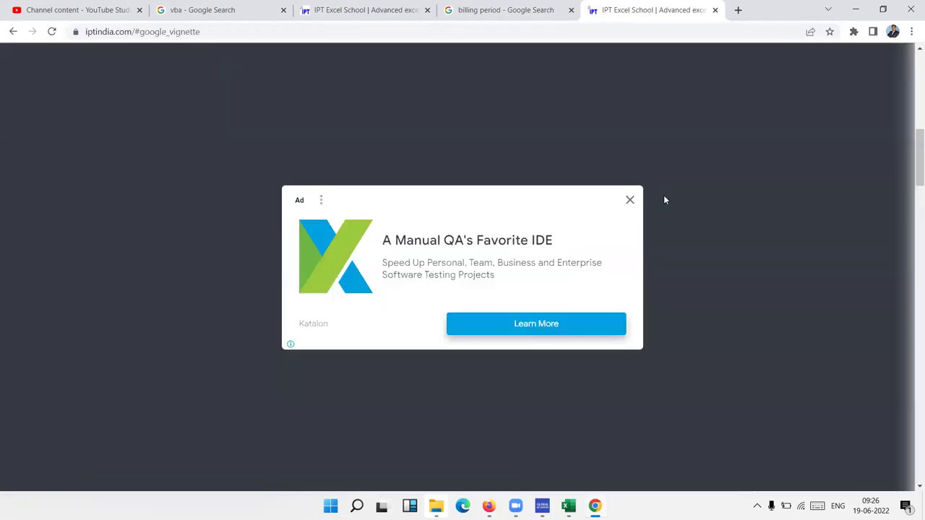
click(631, 200)
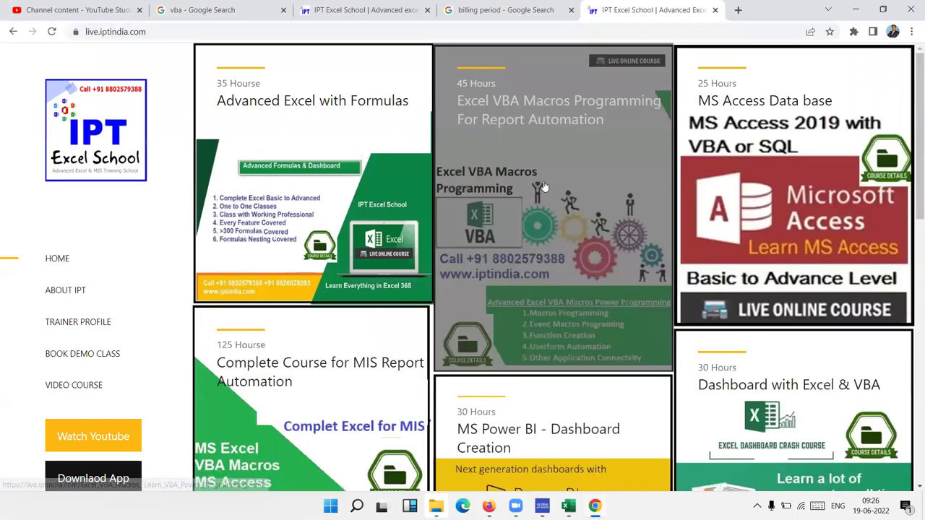
Open the Book Demo Class request form page, then minimize Chrome.
scroll(807, 189, down, 2)
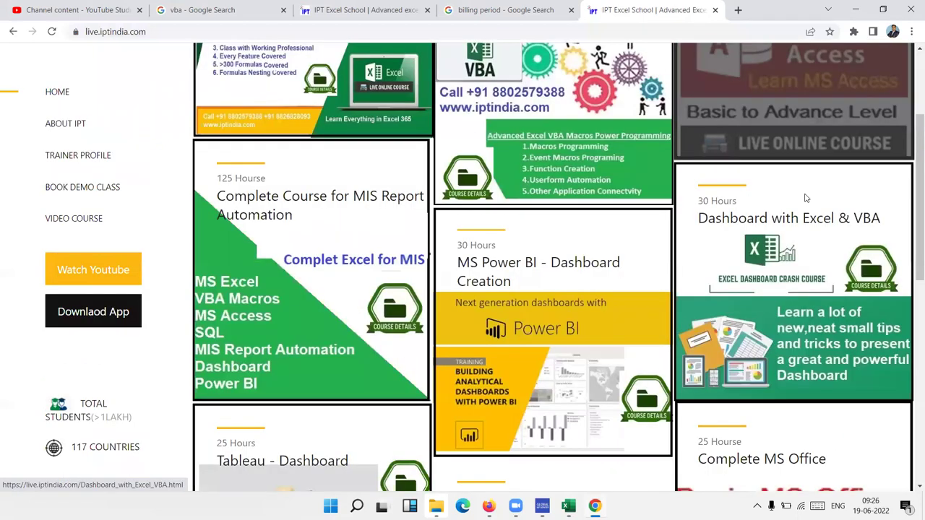
scroll(807, 198, down, 2)
scroll(486, 193, up, 4)
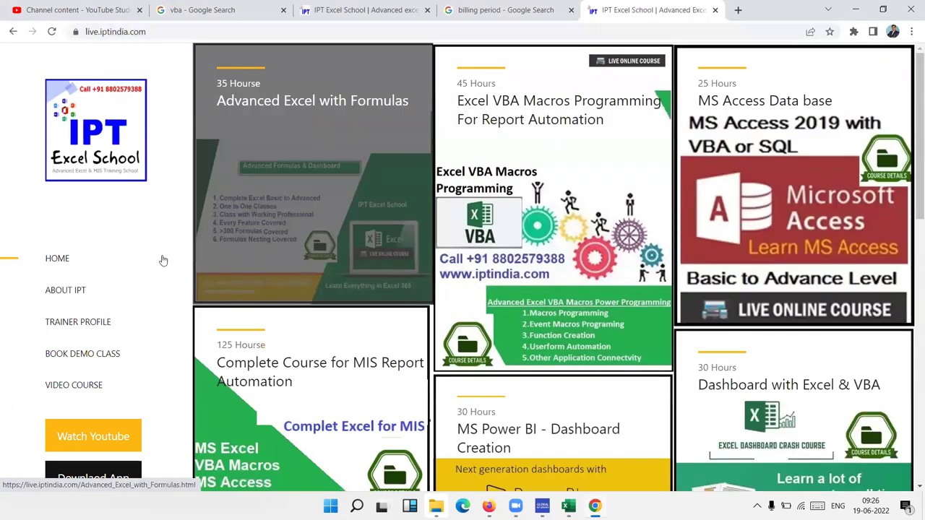
click(50, 355)
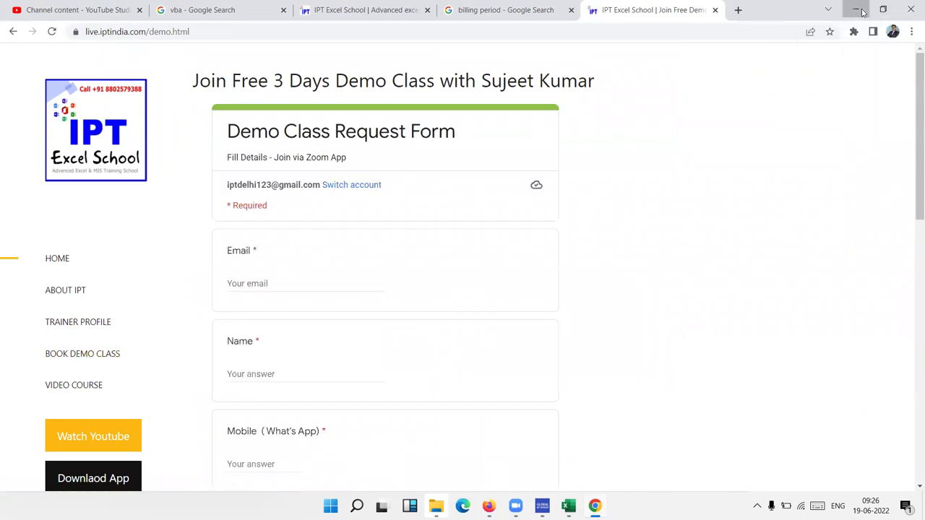
click(855, 9)
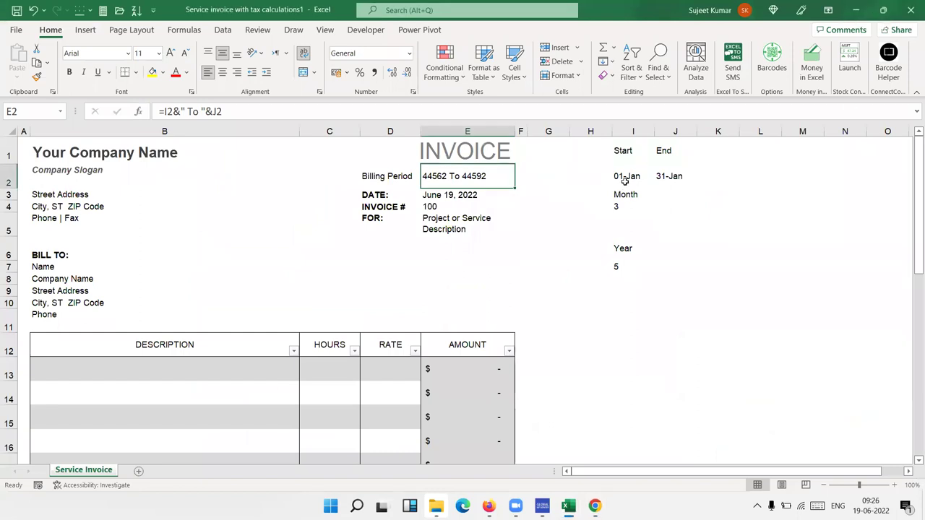
Wrap I2 in TEXT with format "DD-MMM-YY" in the Billing Period formula.
drag(626, 181, 675, 177)
click(428, 178)
click(162, 111)
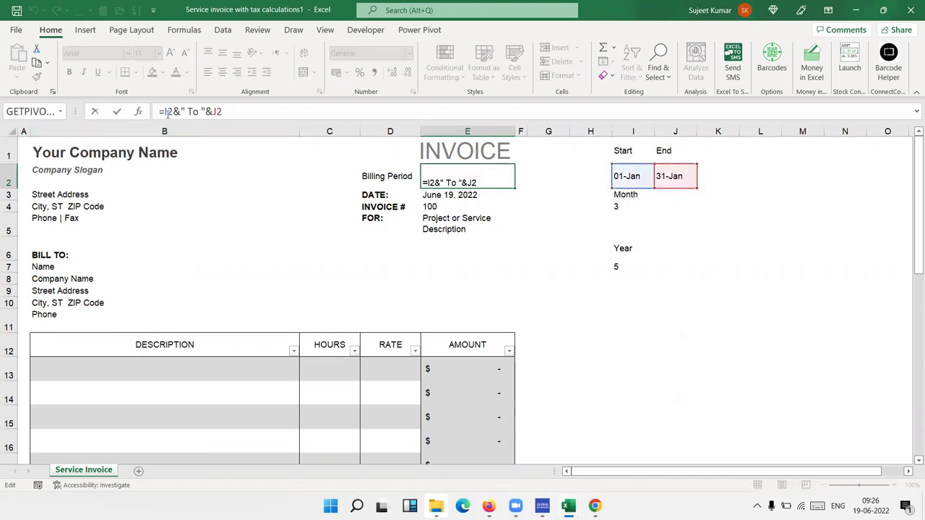
text(te)
key(Tab)
key(Right)
key(Right)
text(,"DD-MMM-)
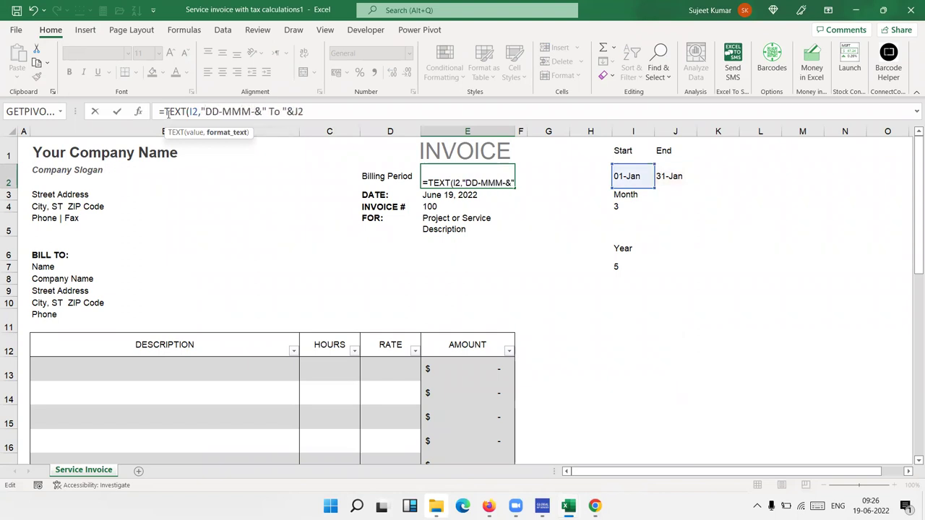
text(YY)
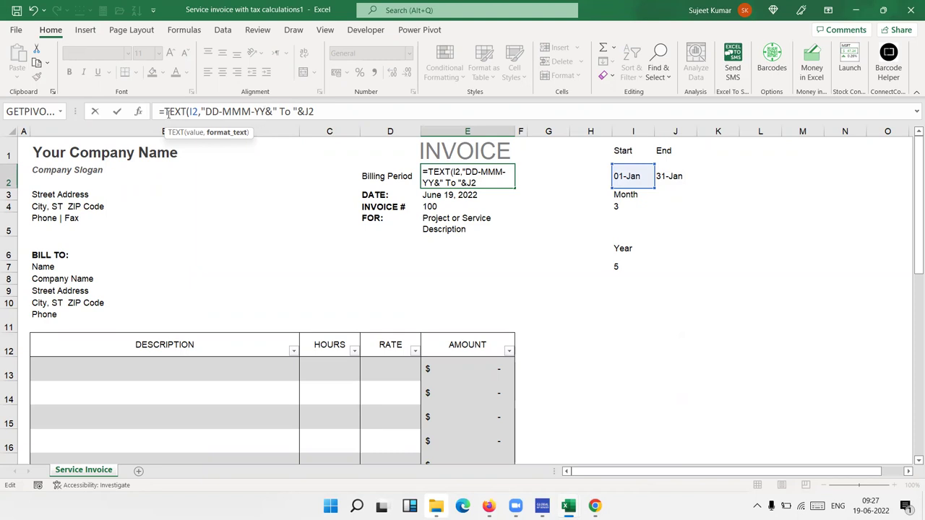
text(")
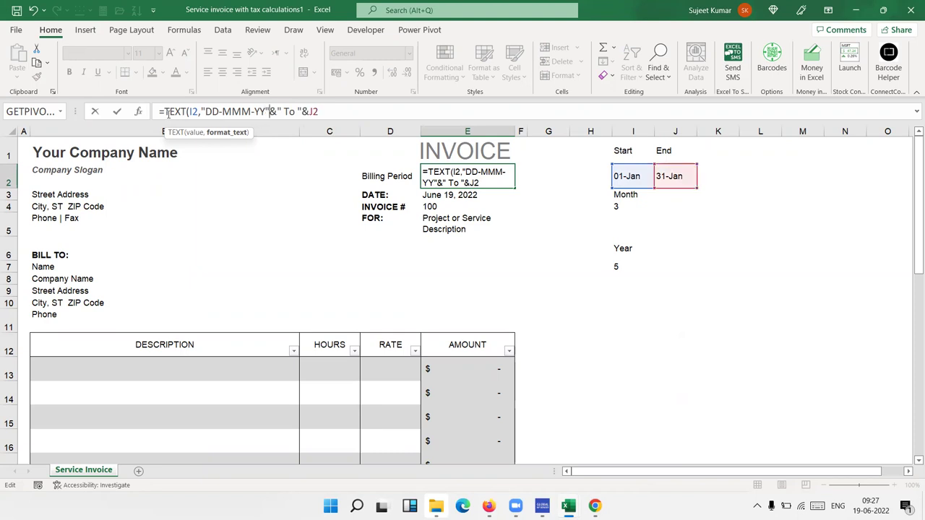
text())
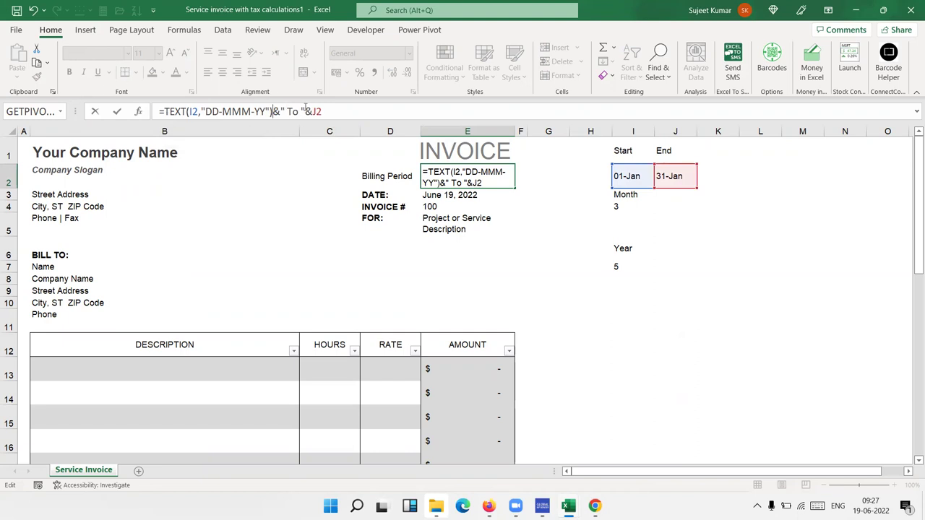
Wrap J2 in TEXT with format "dd-mmm-yy" in the same formula.
key(Left)
key(Left)
text(te)
key(Tab)
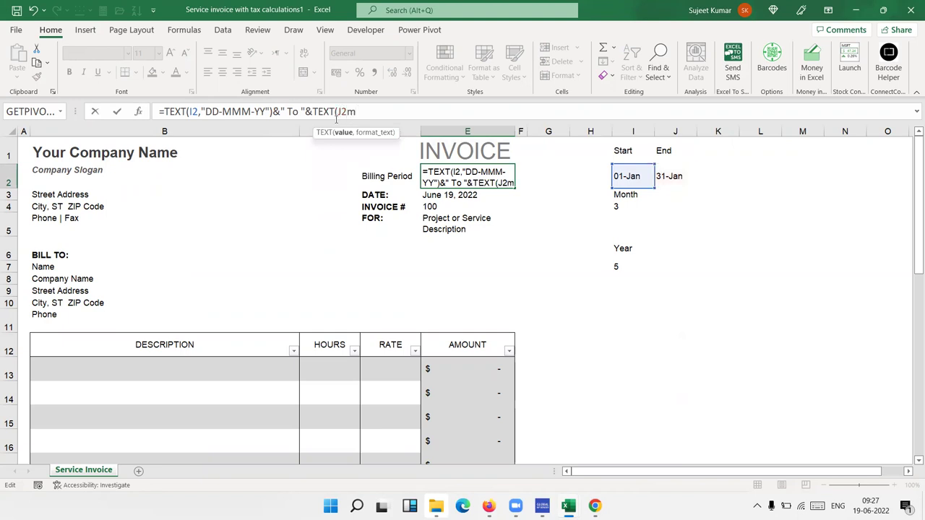
key(Right)
key(Right)
text(,")
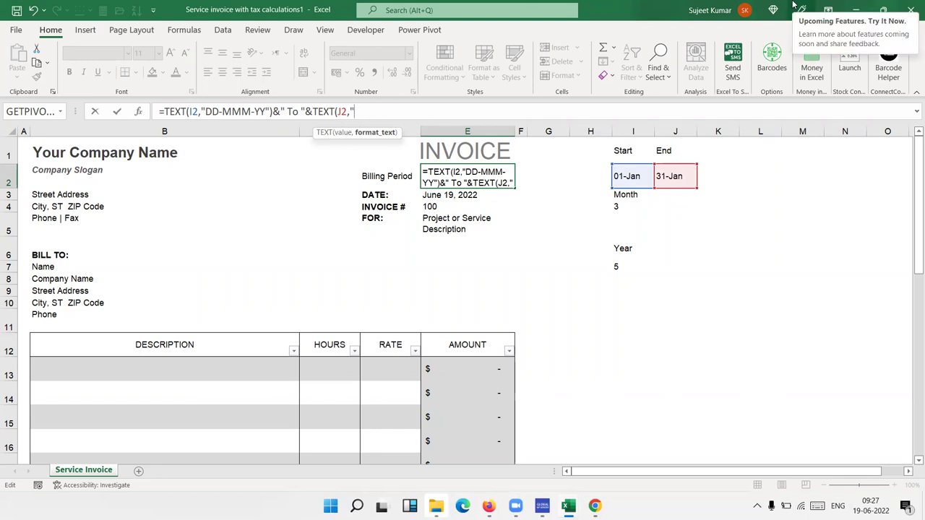
text(dd-mm)
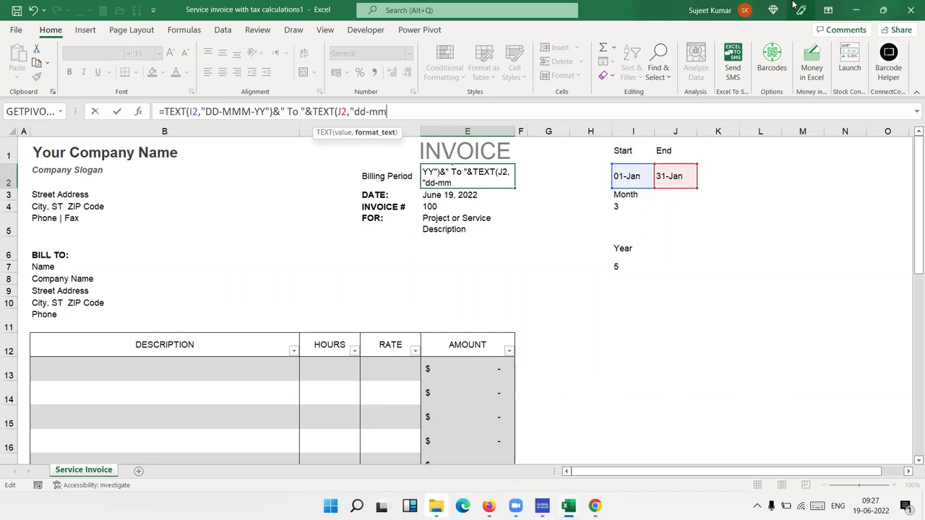
text(m-yy"))
Commit the TEXT formula and reduce E2's font to size 10.
key(Return)
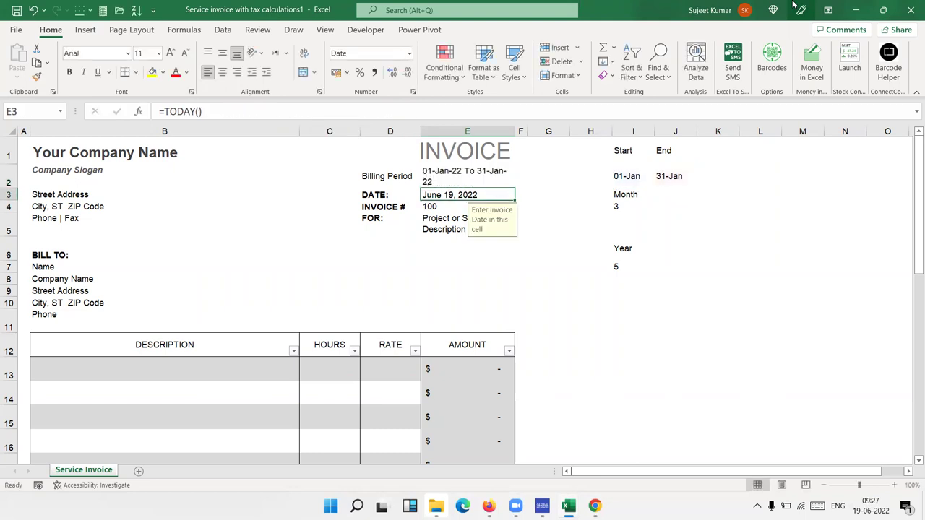
key(Up)
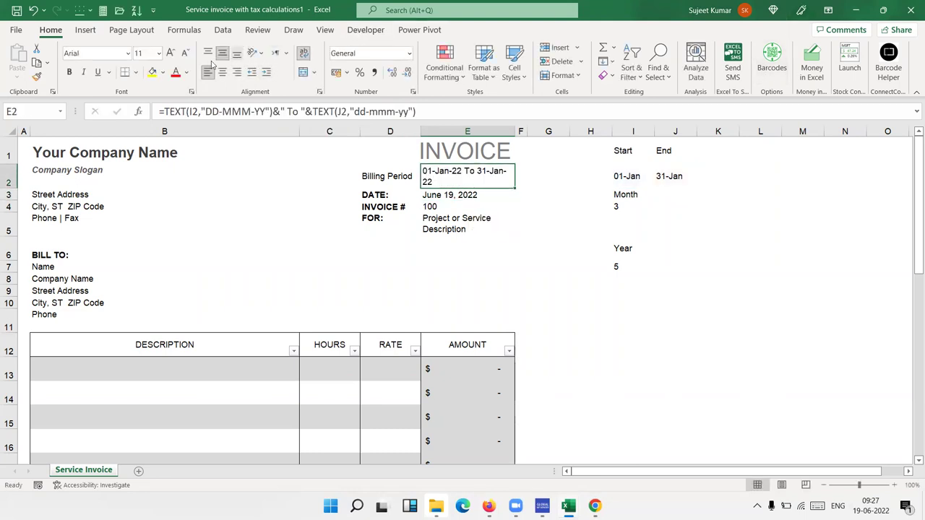
click(186, 54)
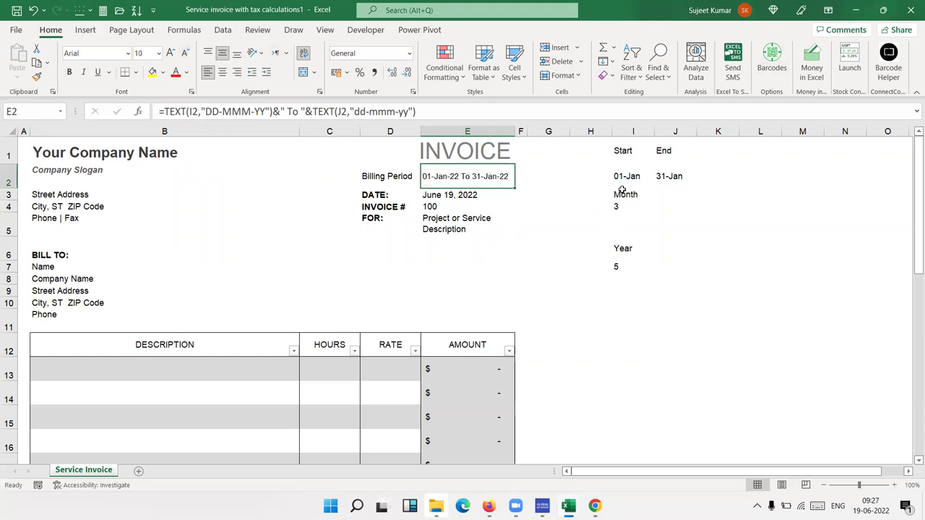
Review the E2 formula and month cell I4, then begin an =EO formula in E2.
double_click(473, 176)
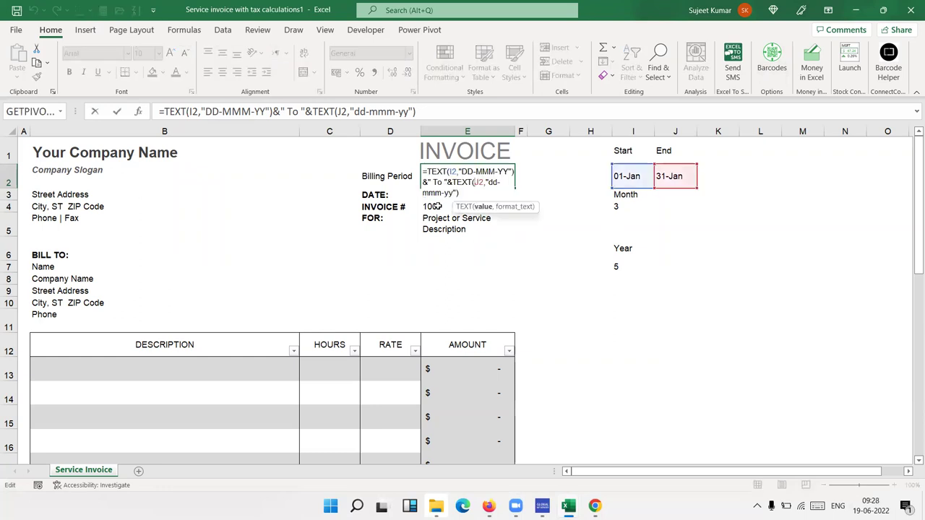
key(Escape)
click(623, 207)
click(483, 179)
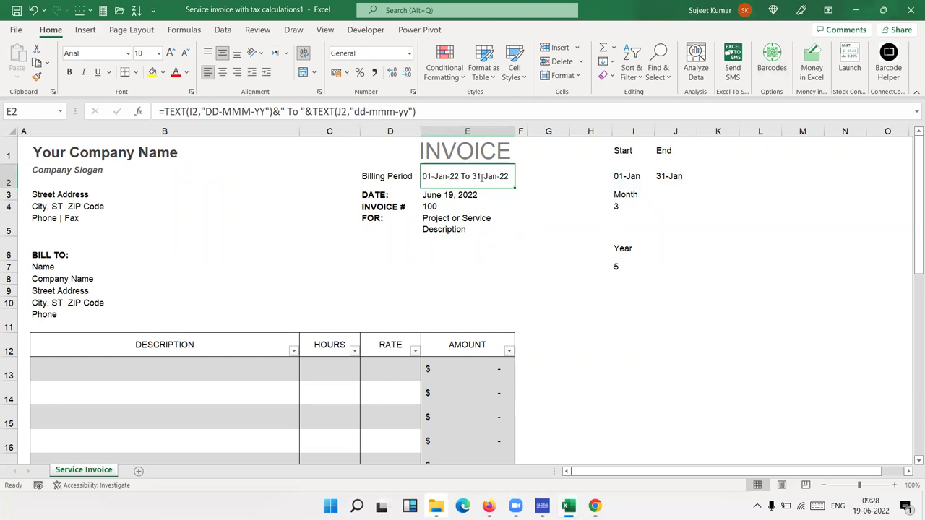
text(=eo)
key(Tab)
click(622, 178)
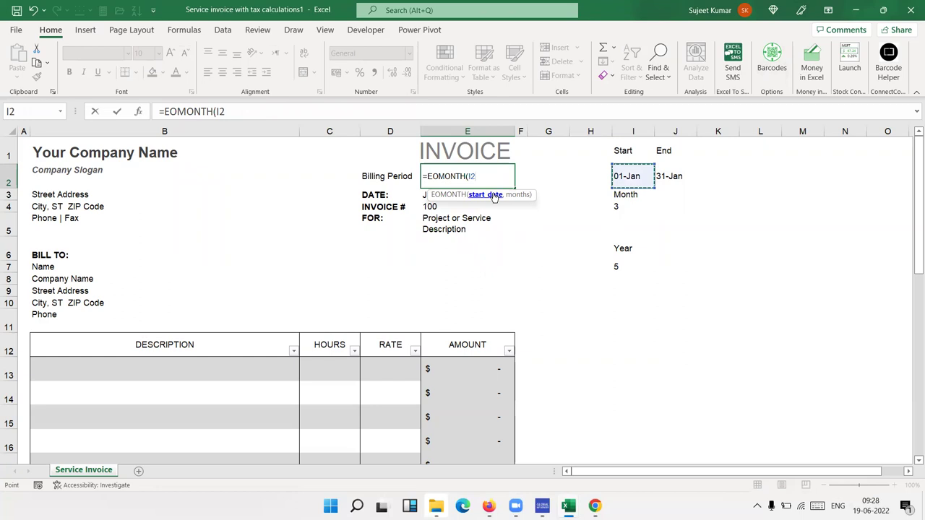
text(,)
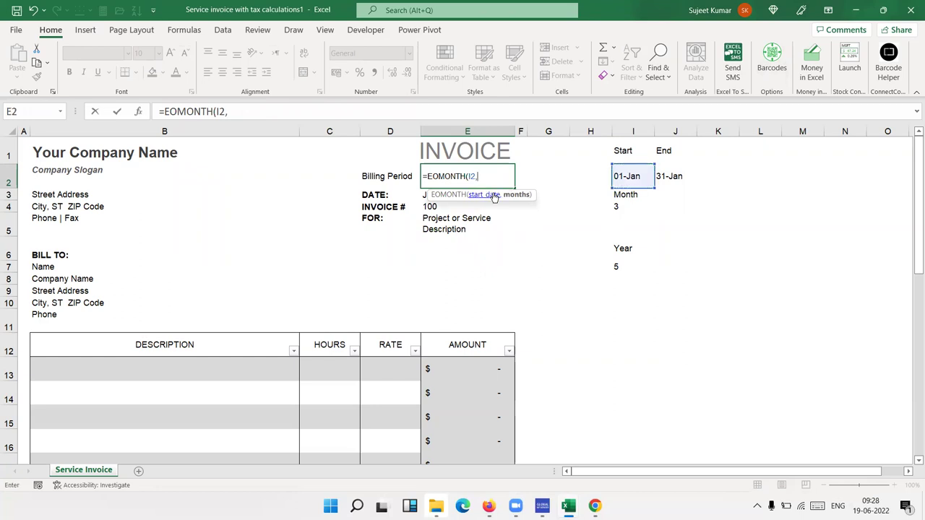
click(618, 207)
text())
key(ctrl+Return)
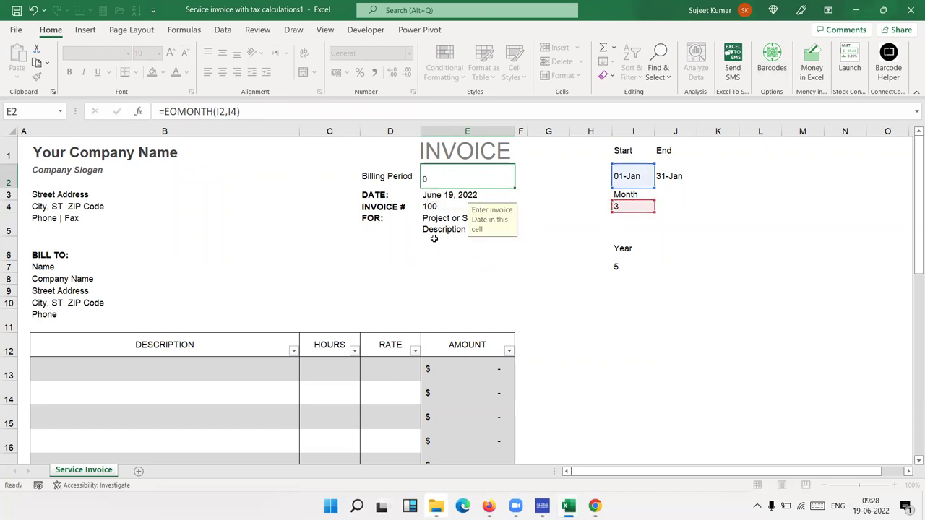
key(ctrl+shift+3)
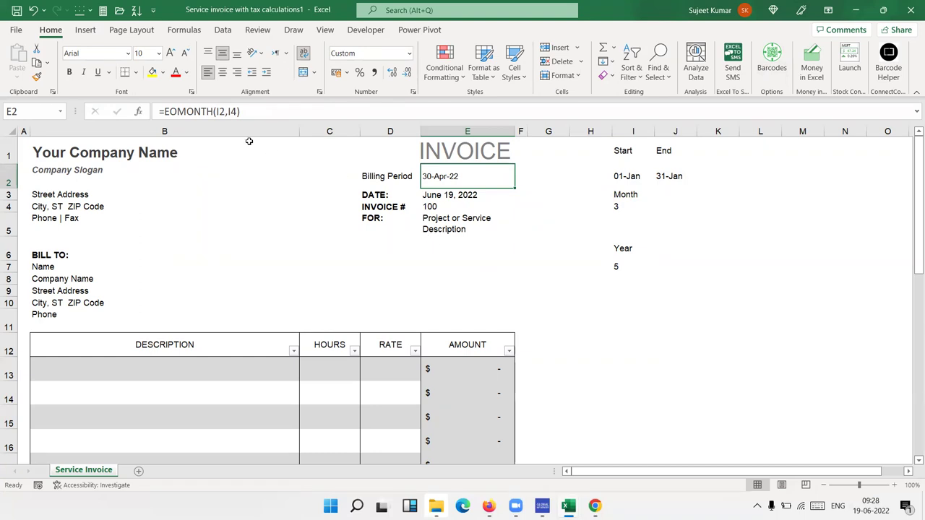
click(237, 112)
text(-1)
key(Return)
key(Up)
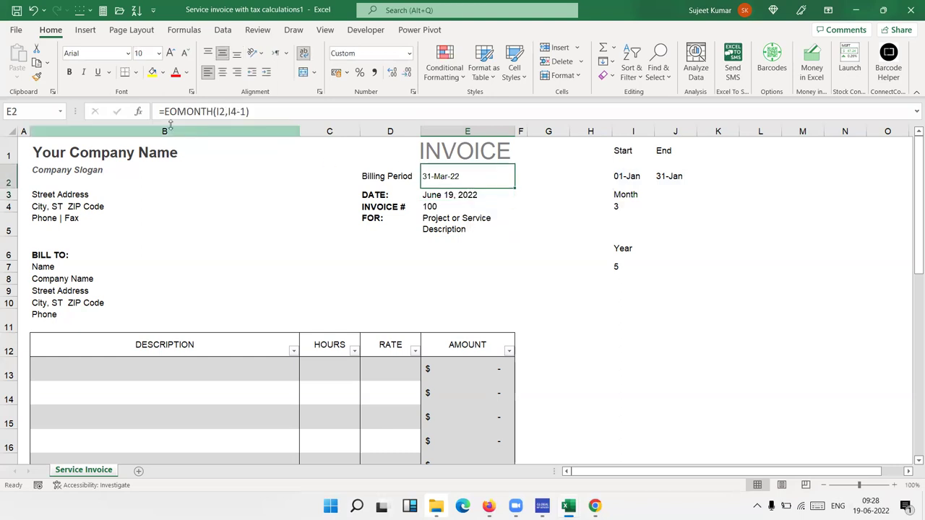
key(ctrl+z)
key(ctrl+z)
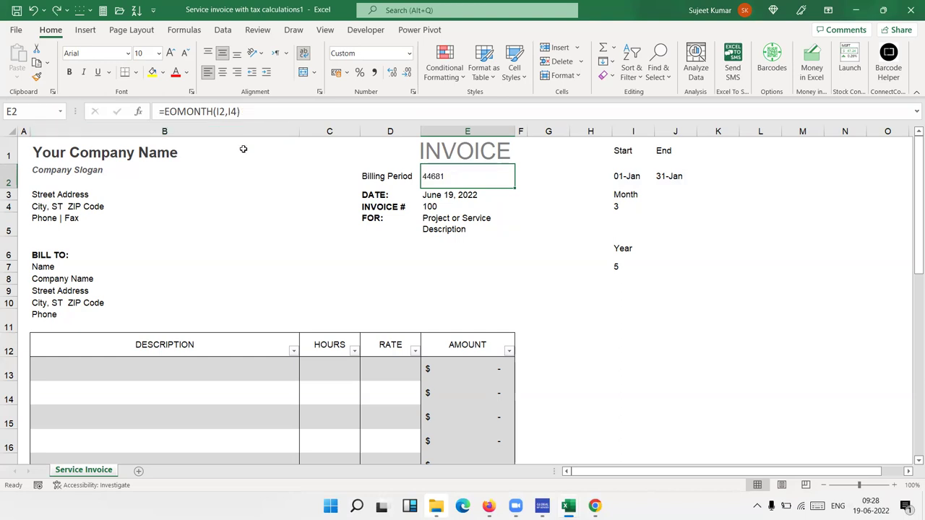
key(ctrl+z)
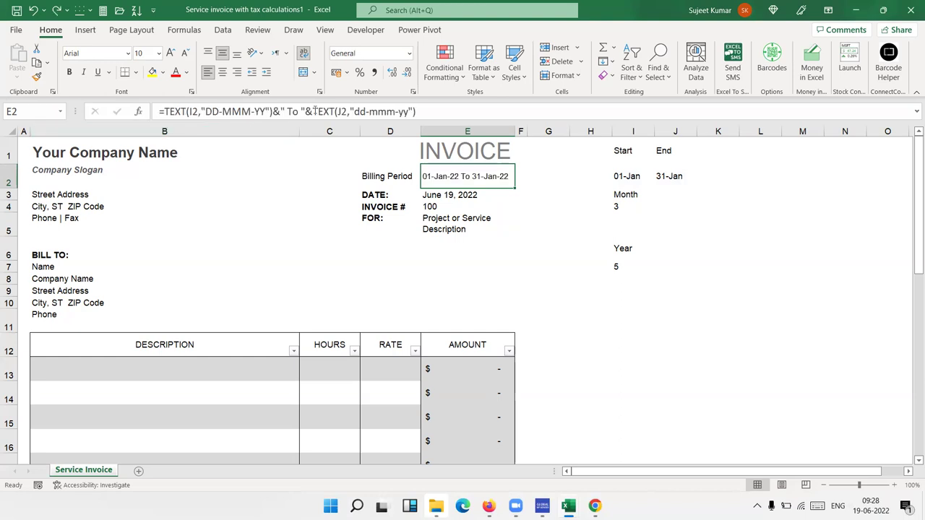
Replace J2 in the second TEXT with EOMONTH(I2,I4-1), giving 01-Jan-22 To 31-Mar-22.
key(F2)
click(341, 112)
key(BackSpace)
key(BackSpace)
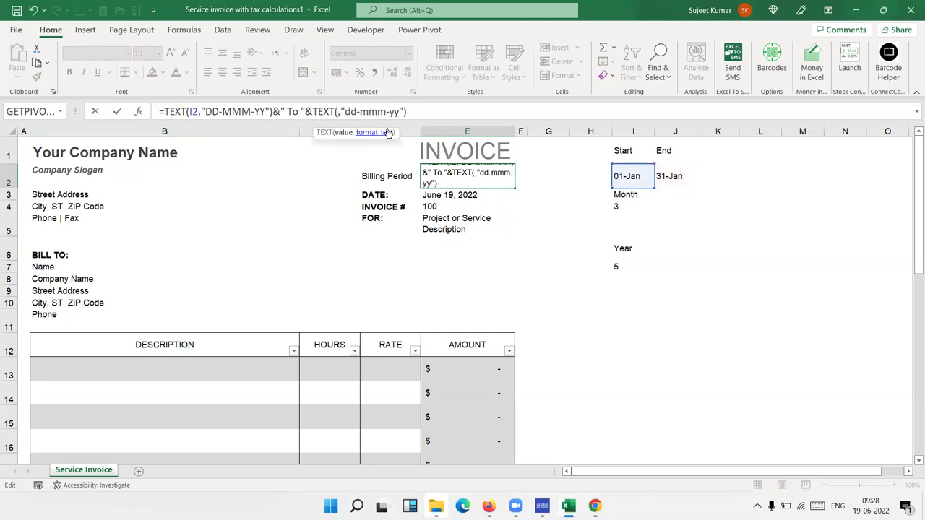
text(eo)
key(Tab)
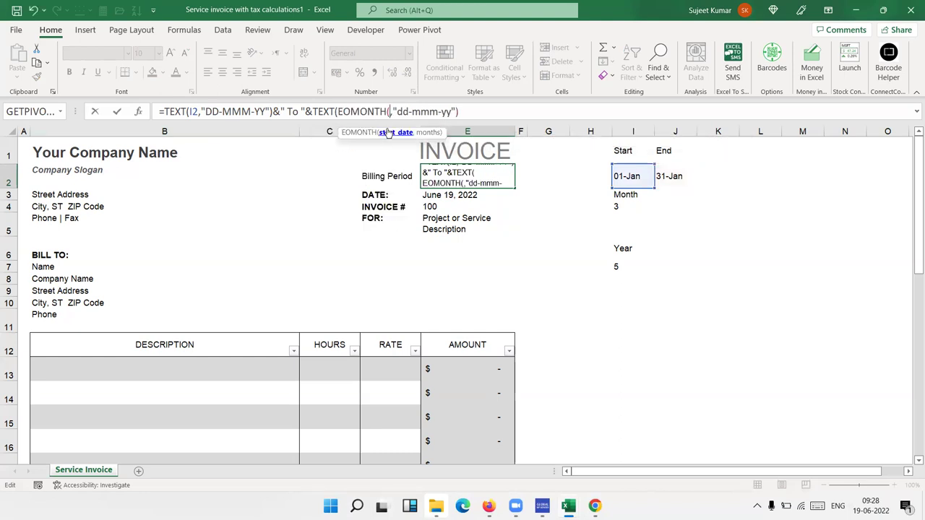
click(625, 170)
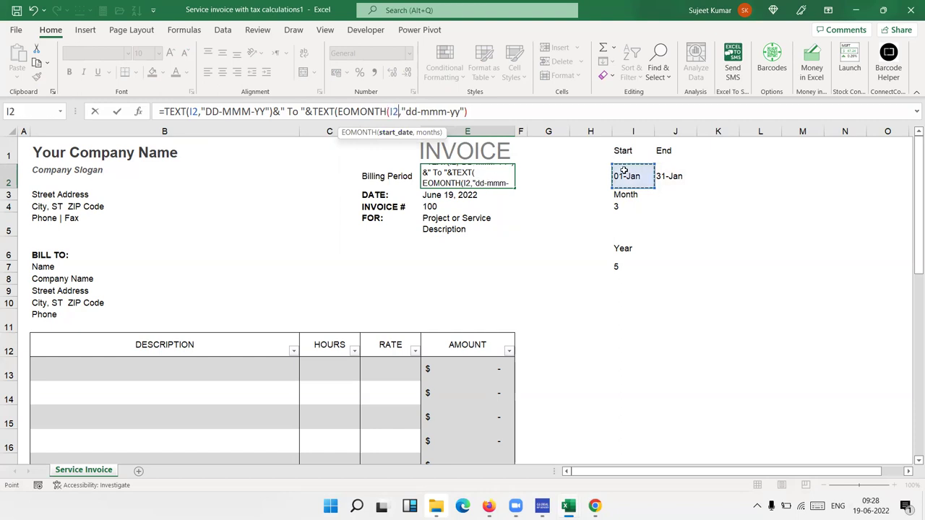
text(,)
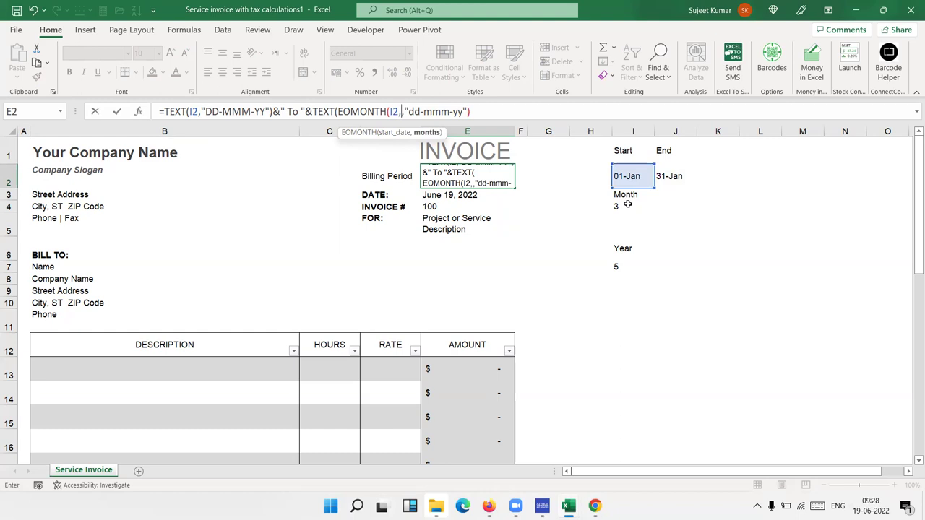
click(628, 205)
text(-1)
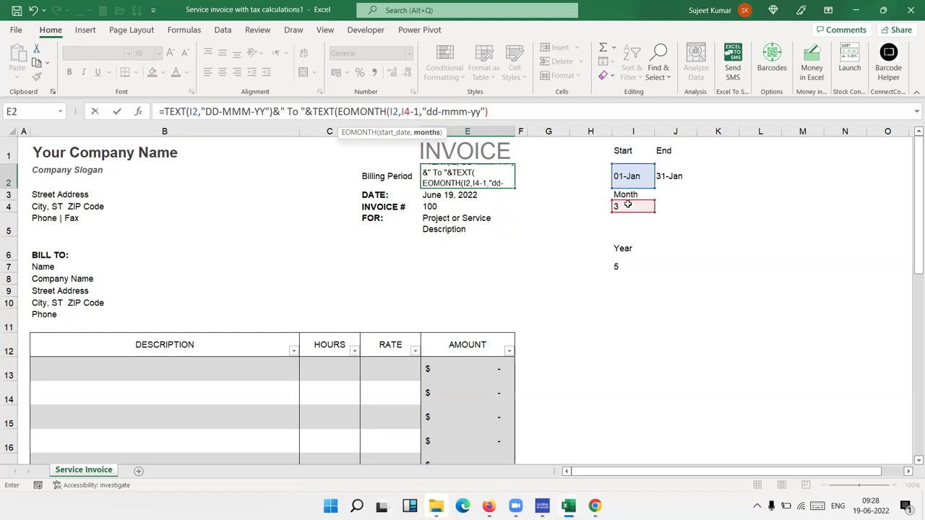
text())
key(Return)
key(Up)
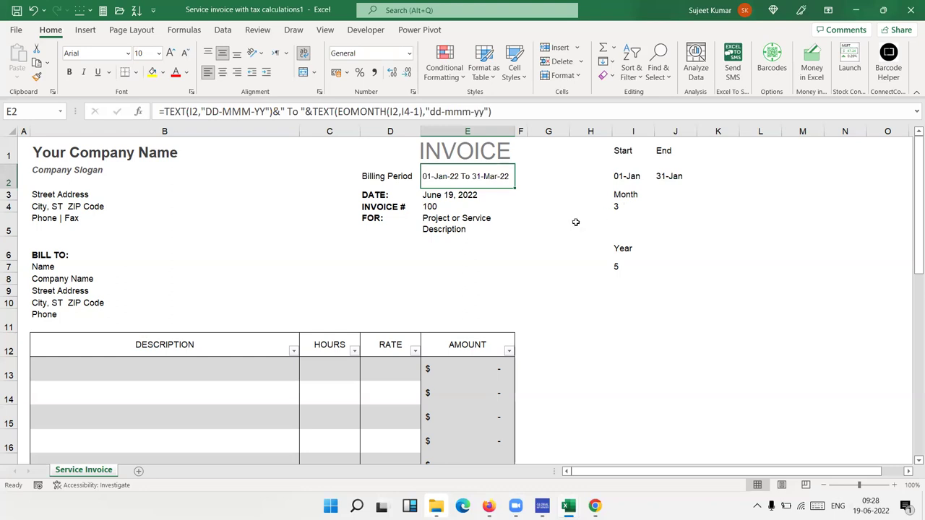
Cancel an accidental edit to the E2 formula, leaving it unchanged.
click(390, 112)
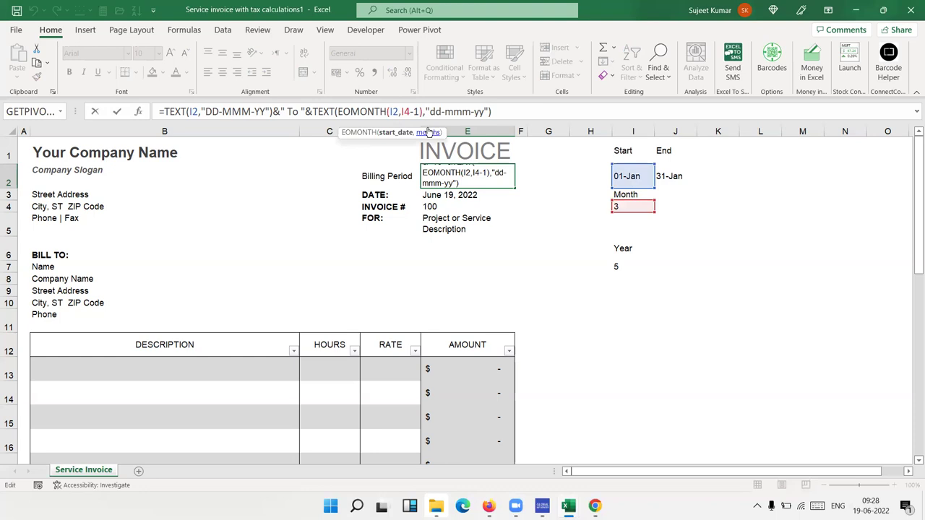
key(Delete)
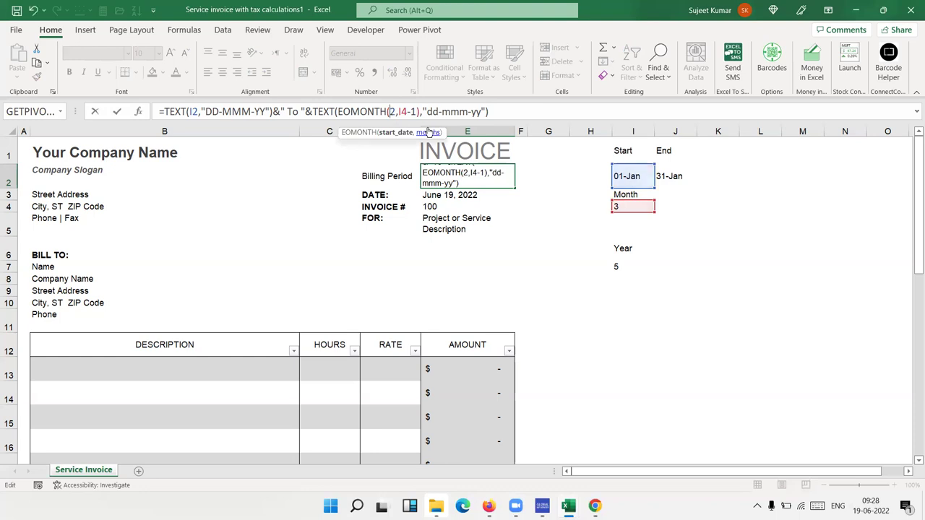
key(Escape)
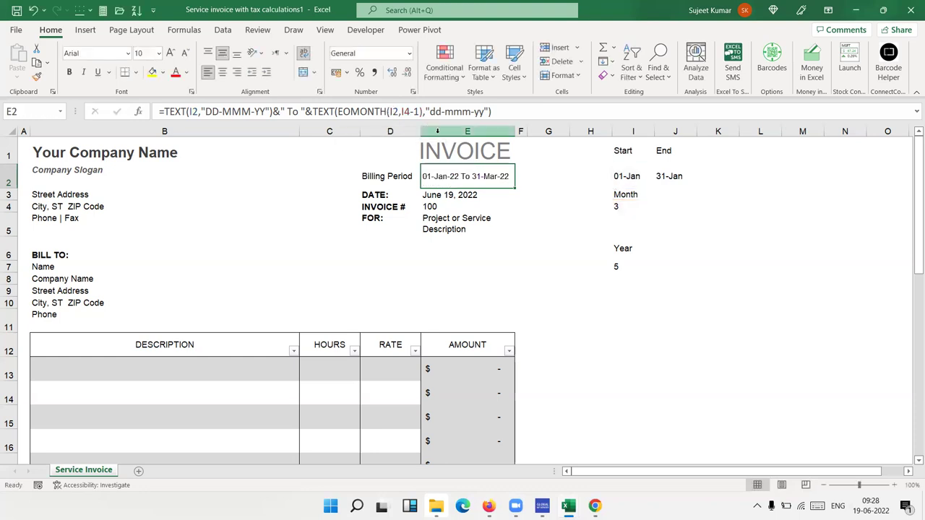
Replace I4-1 with I7*12-1 inside EOMONTH so E2 reads 01-Jan-22 To 31-Dec-26.
click(406, 112)
double_click(406, 112)
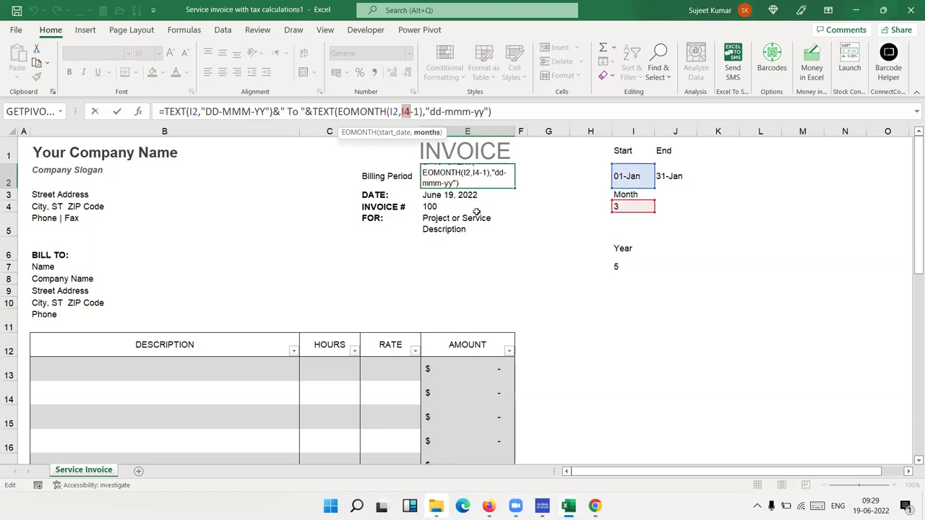
key(Delete)
key(Delete)
key(Delete)
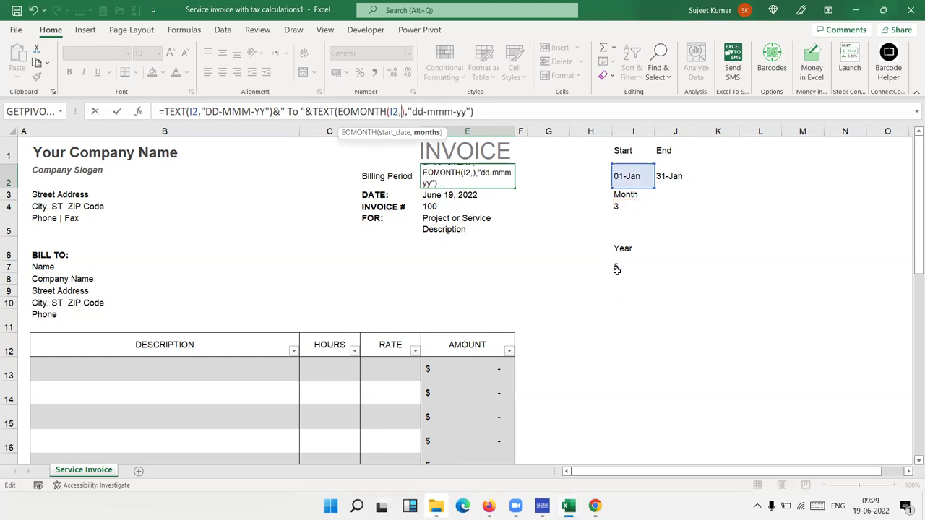
click(616, 270)
text(*12-1)
key(Return)
key(Up)
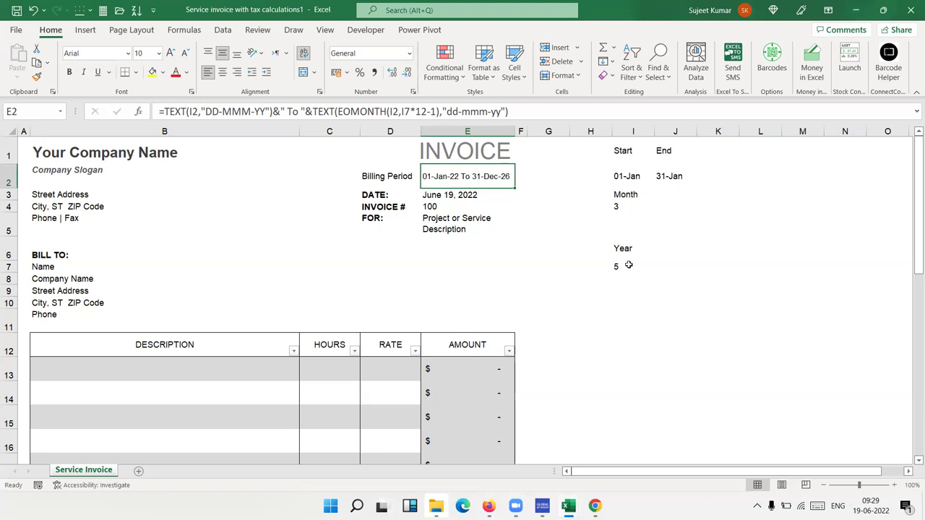
Minimize Excel with Windows+D to reveal the IPT training desktop.
key(super+d)
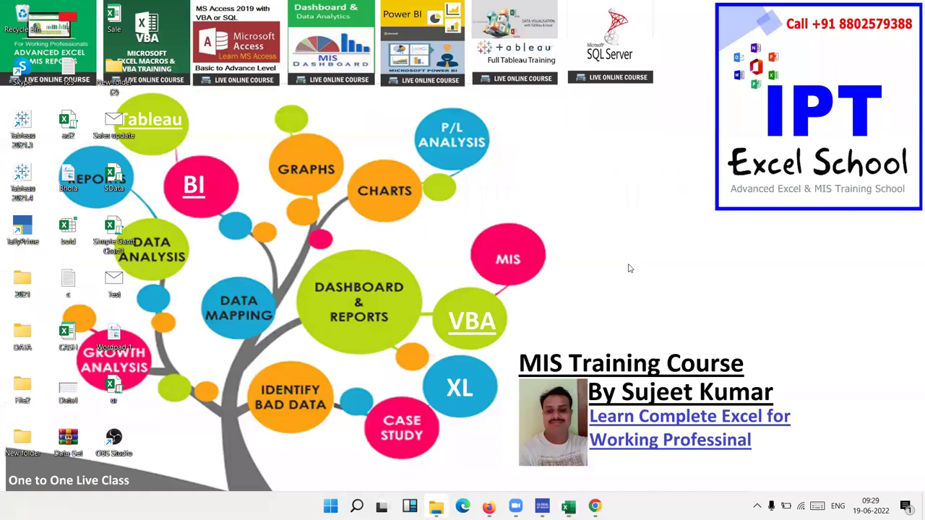